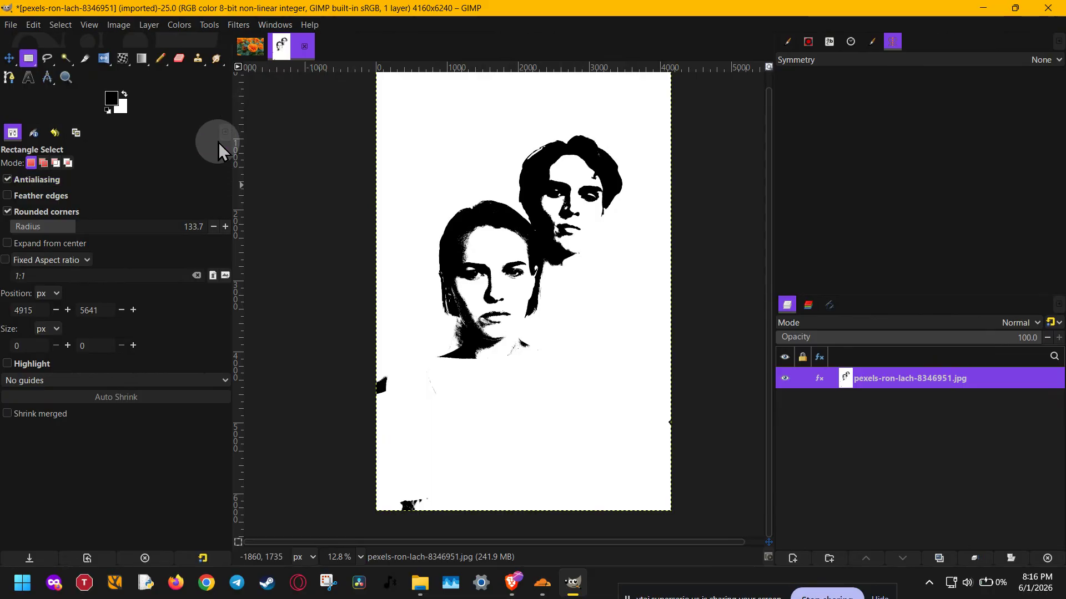
- Bring up the Tool Options dialog and look through its tab configuration menu
{"action": "left_click", "coordinate": [213, 103]}
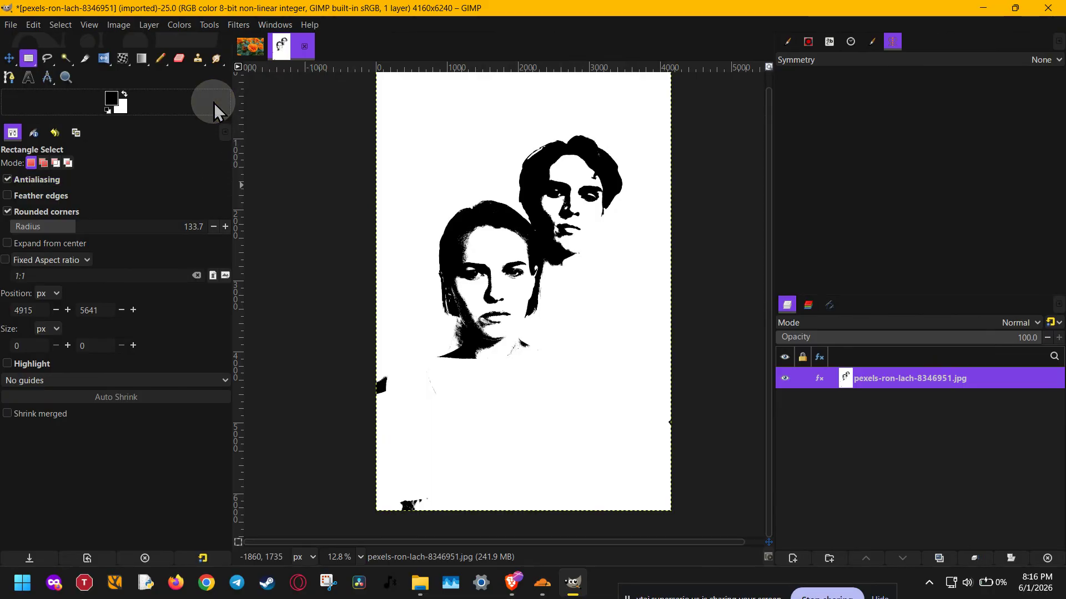
{"action": "left_click", "coordinate": [224, 132]}
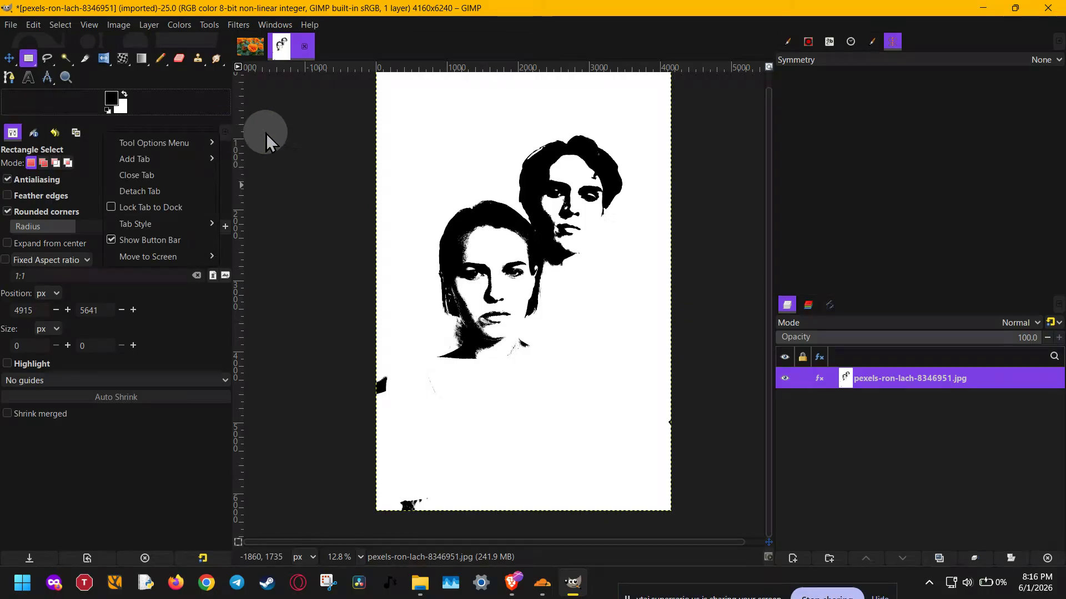
{"action": "left_click", "coordinate": [267, 132]}
{"action": "left_click", "coordinate": [274, 25]}
{"action": "left_click", "coordinate": [355, 42]}
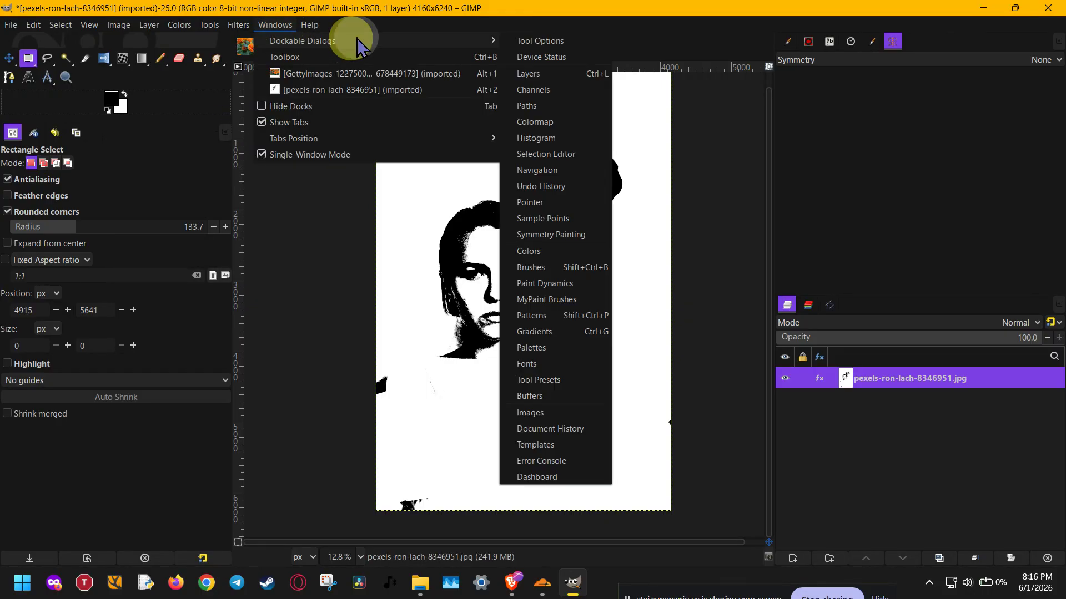
{"action": "left_click", "coordinate": [539, 42]}
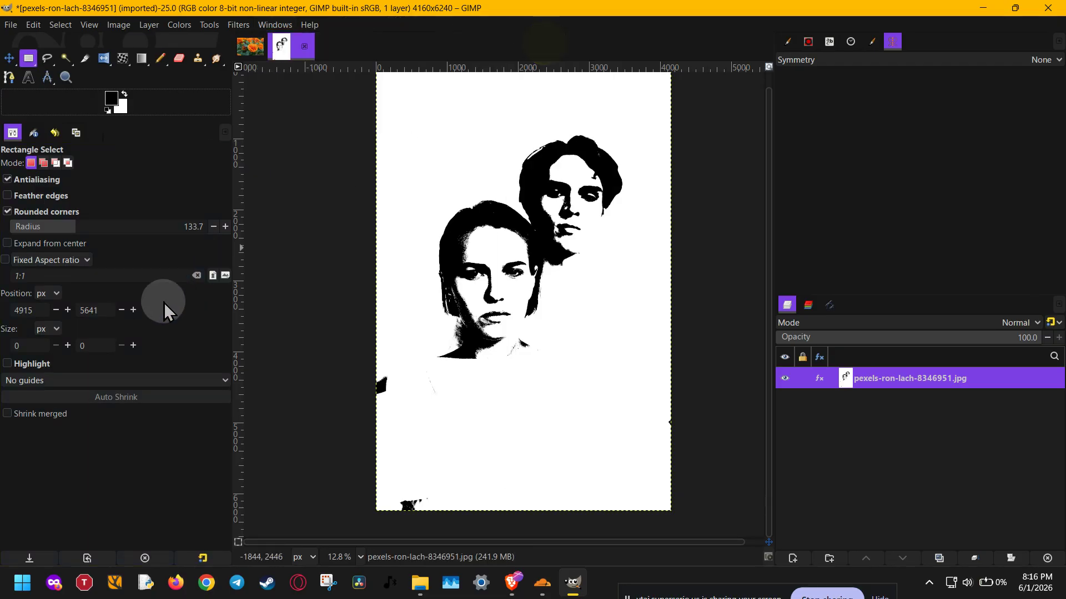
{"action": "left_click", "coordinate": [224, 132]}
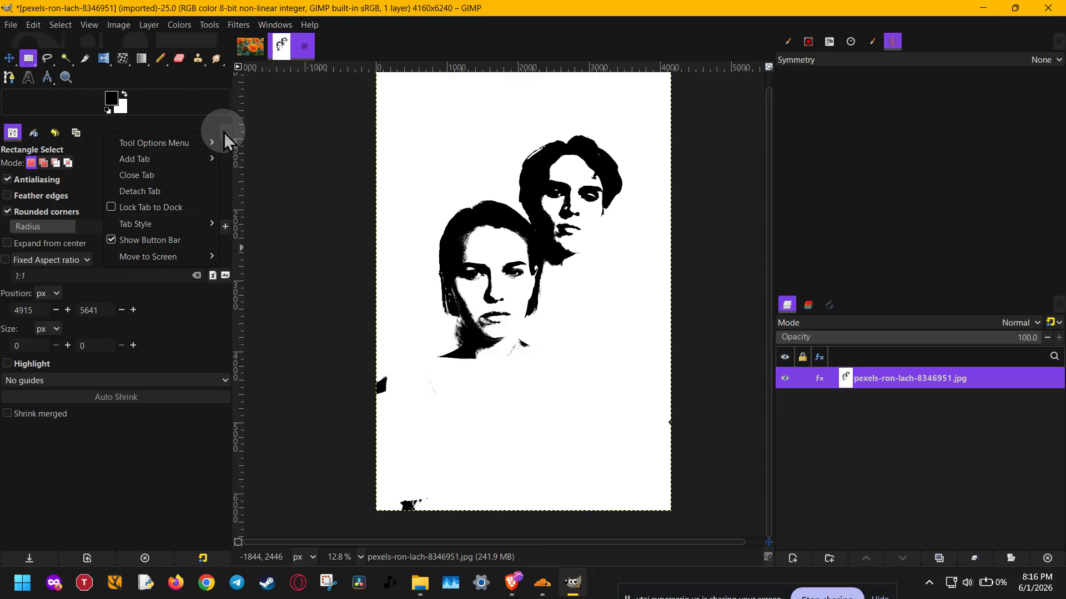
{"action": "left_click", "coordinate": [224, 130]}
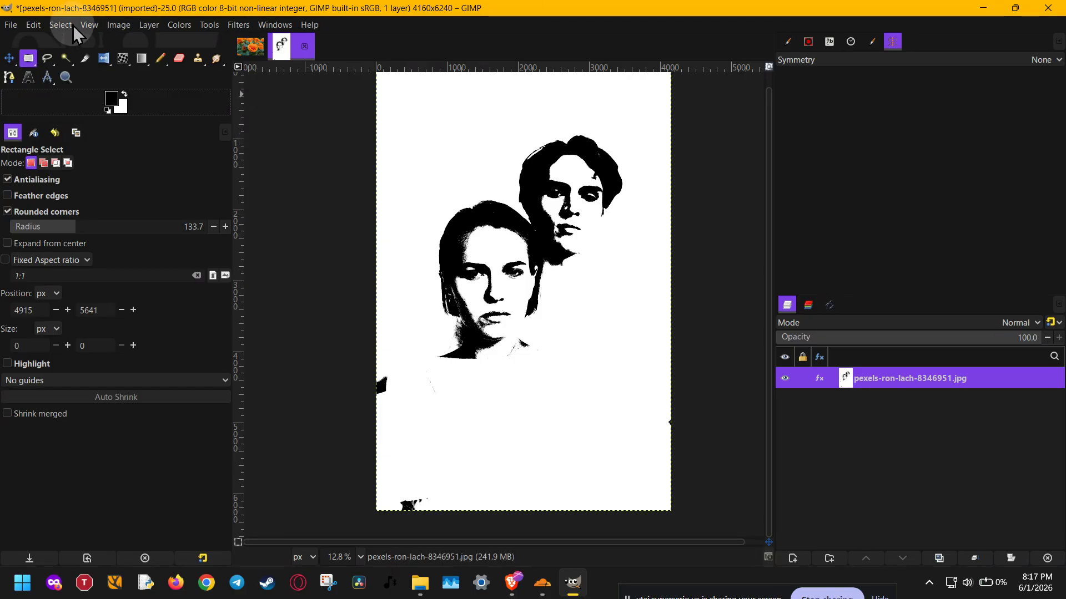
- Set the icon theme to Legacy in the preferences
{"action": "left_click", "coordinate": [34, 24]}
{"action": "left_click", "coordinate": [62, 333]}
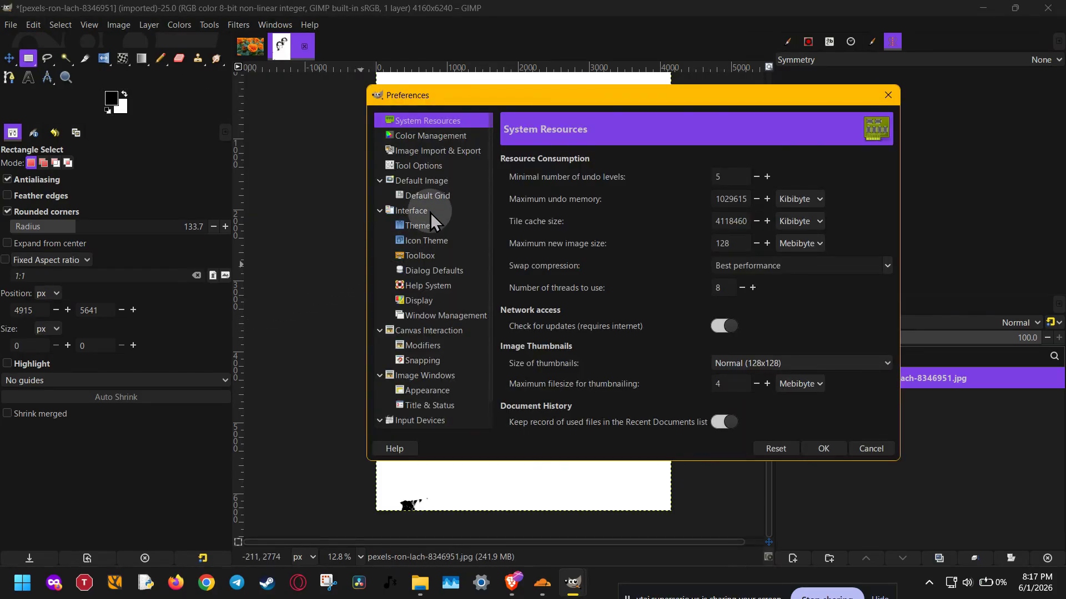
{"action": "left_click", "coordinate": [427, 238]}
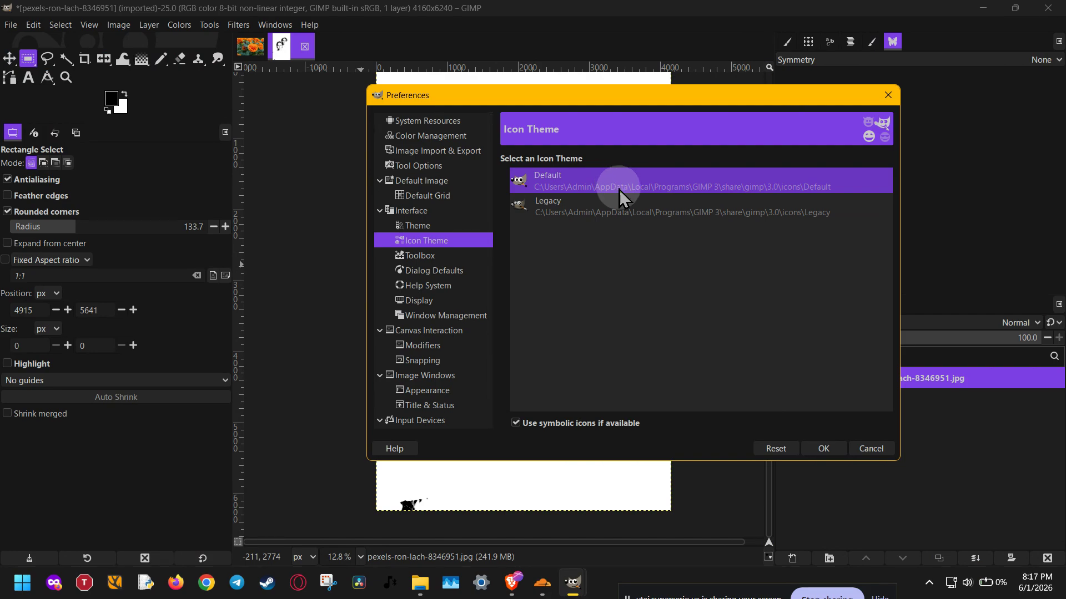
{"action": "left_click", "coordinate": [620, 217]}
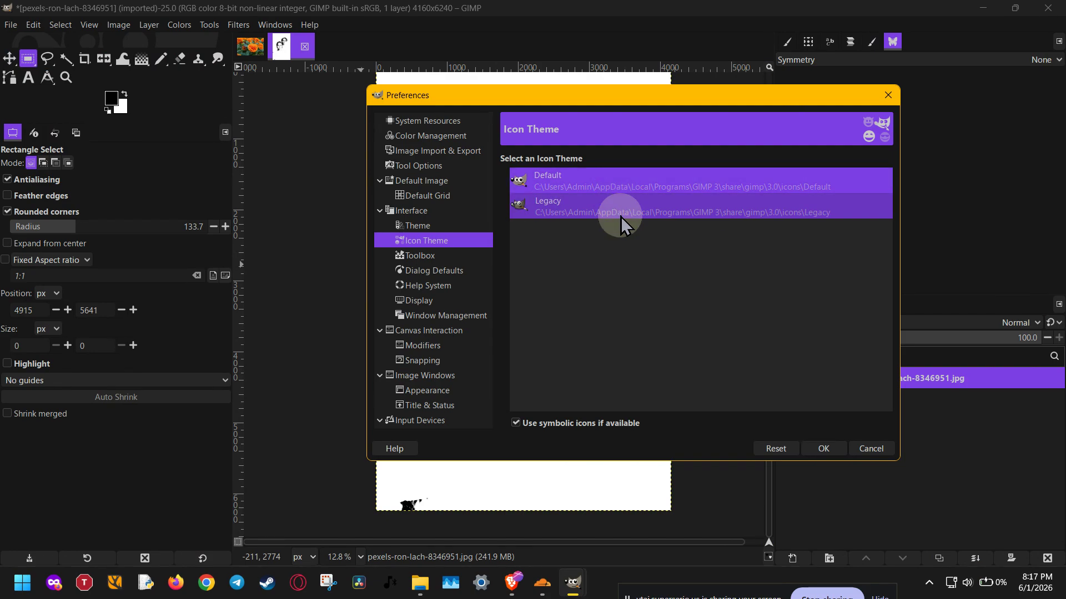
{"action": "left_click", "coordinate": [827, 448]}
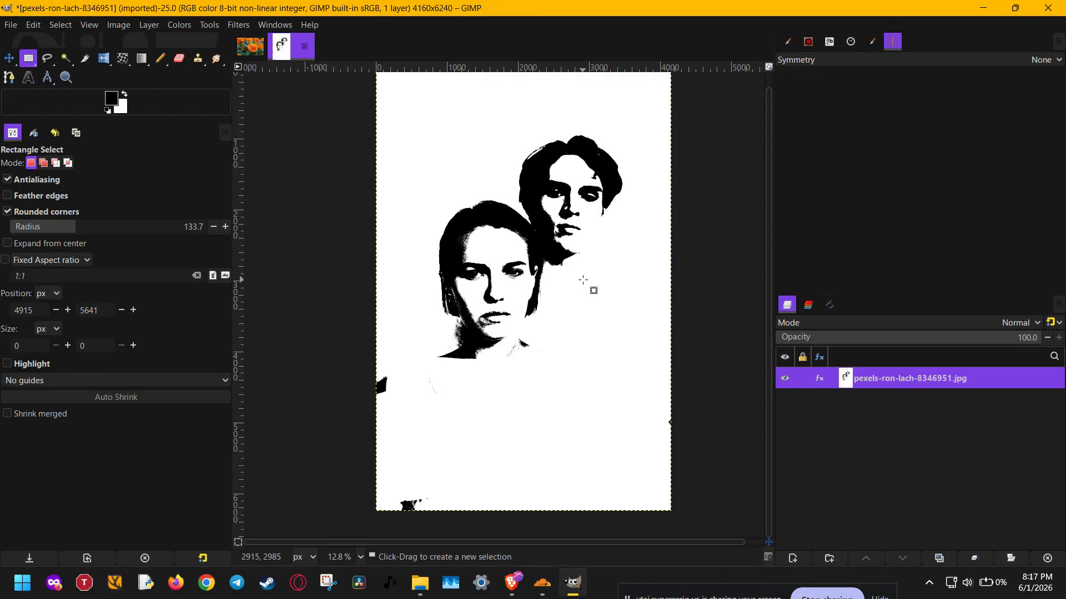
- Examine both faces and the blank lower area of the black-and-white portrait up close and as a whole
{"action": "scroll", "coordinate": [585, 296], "scroll_direction": "up", "scroll_amount": 1}
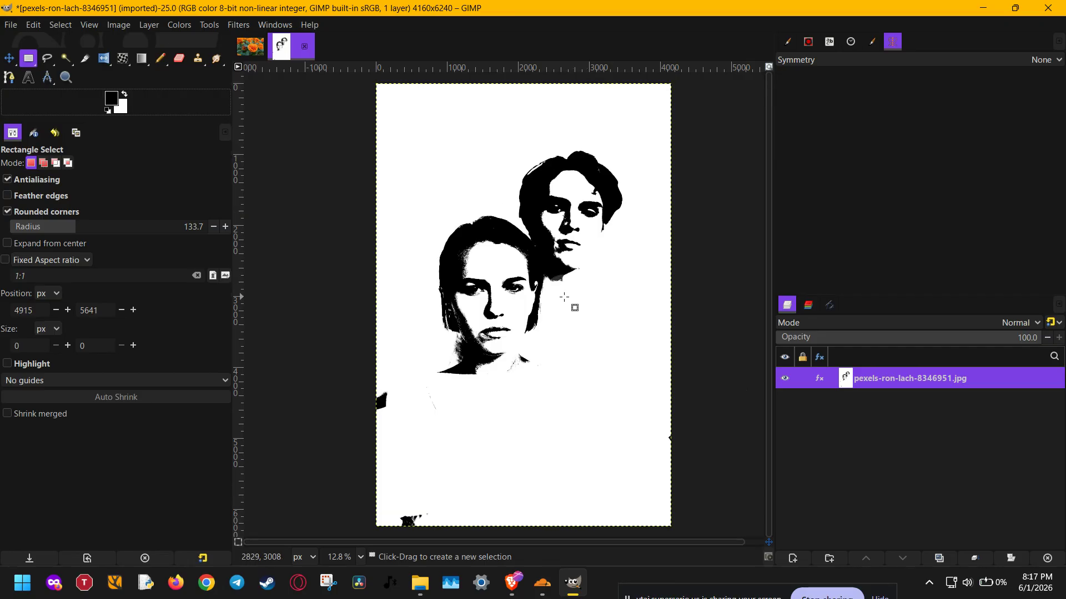
{"action": "scroll", "coordinate": [557, 297], "scroll_direction": "up", "scroll_amount": 5}
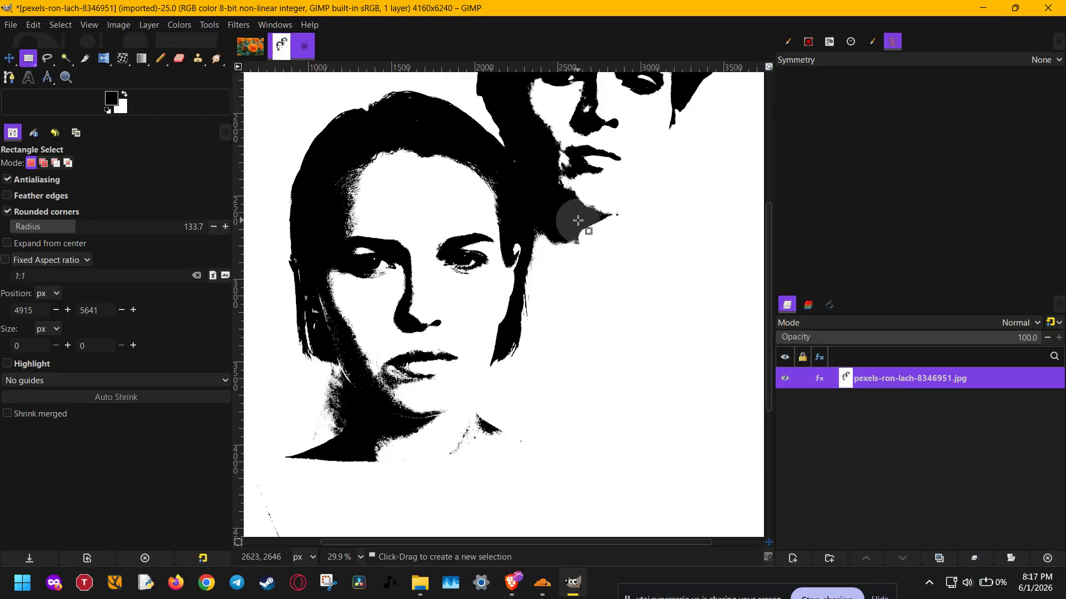
{"action": "left_click_drag", "start_coordinate": [577, 221], "coordinate": [602, 348]}
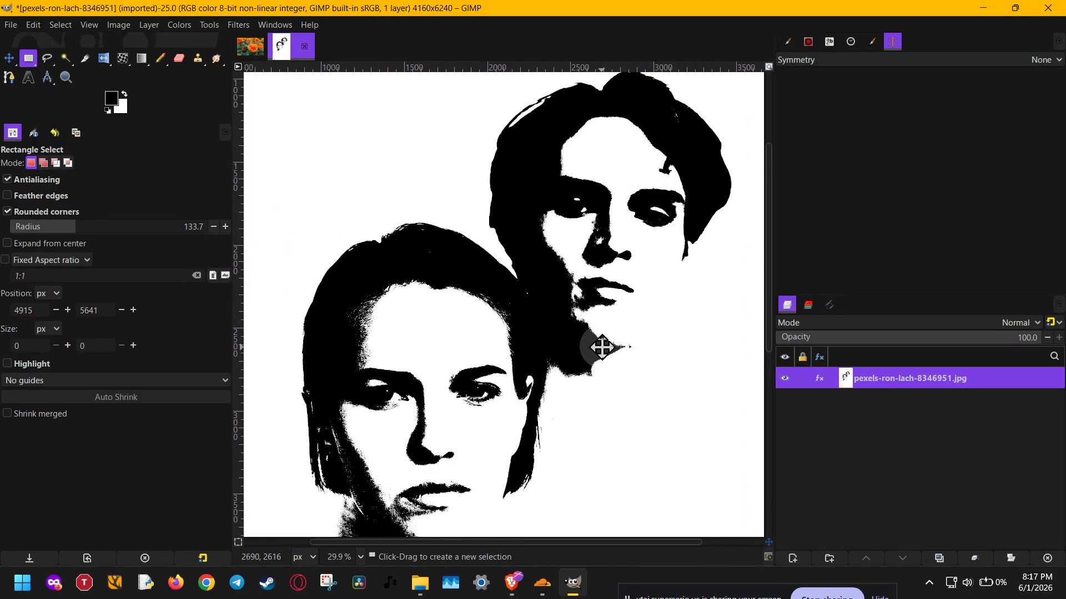
{"action": "left_click_drag", "start_coordinate": [393, 317], "coordinate": [547, 395]}
{"action": "left_click_drag", "start_coordinate": [635, 444], "coordinate": [520, 251]}
{"action": "left_click_drag", "start_coordinate": [562, 353], "coordinate": [549, 222]}
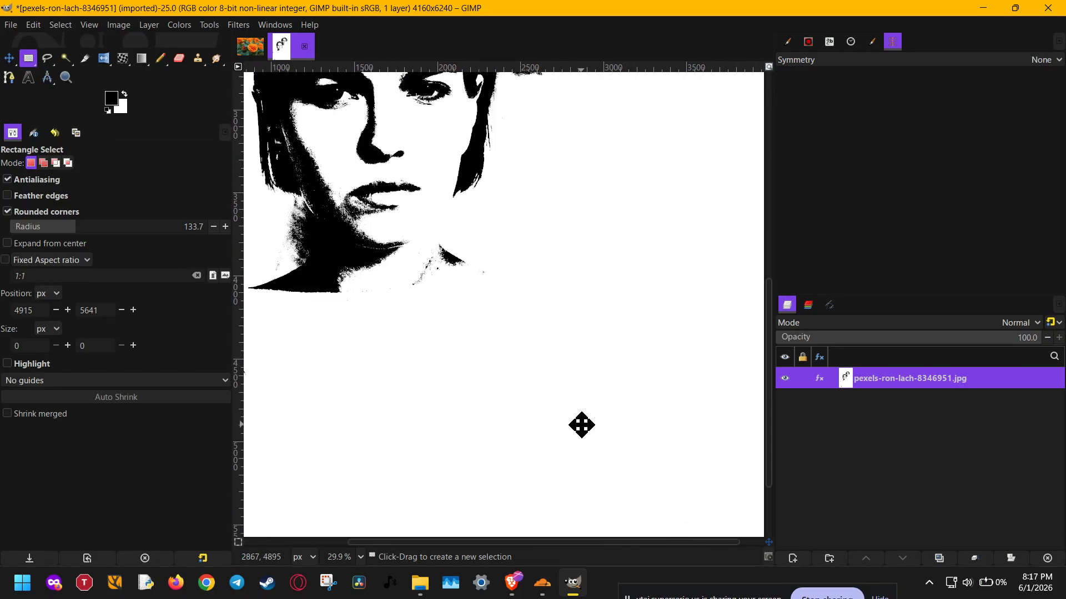
{"action": "left_click_drag", "start_coordinate": [580, 423], "coordinate": [564, 404]}
{"action": "left_click_drag", "start_coordinate": [566, 181], "coordinate": [644, 180]}
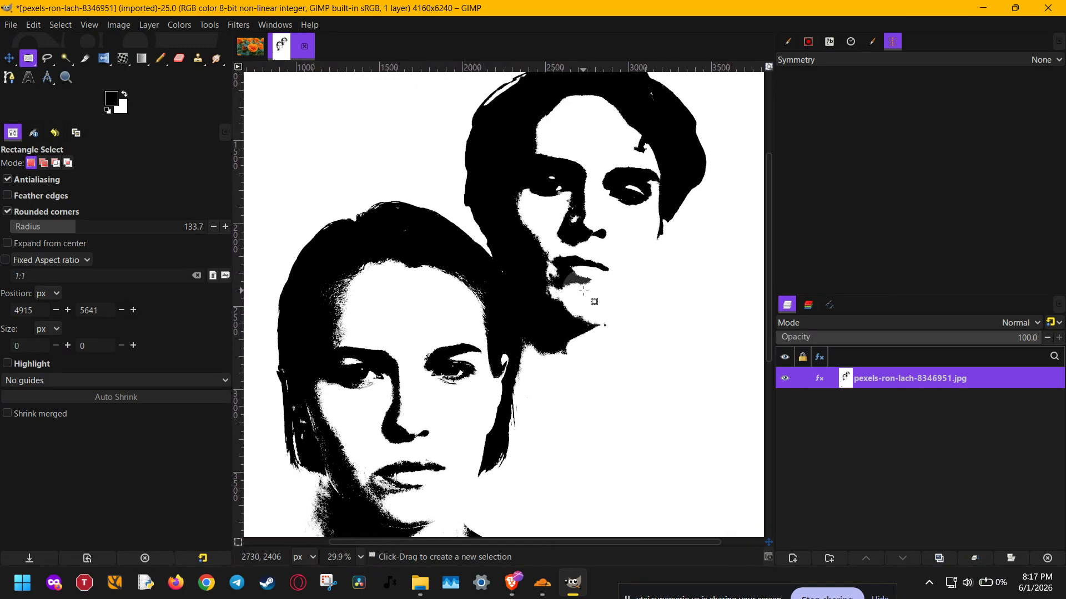
{"action": "scroll", "coordinate": [340, 559], "scroll_direction": "down", "scroll_amount": 1}
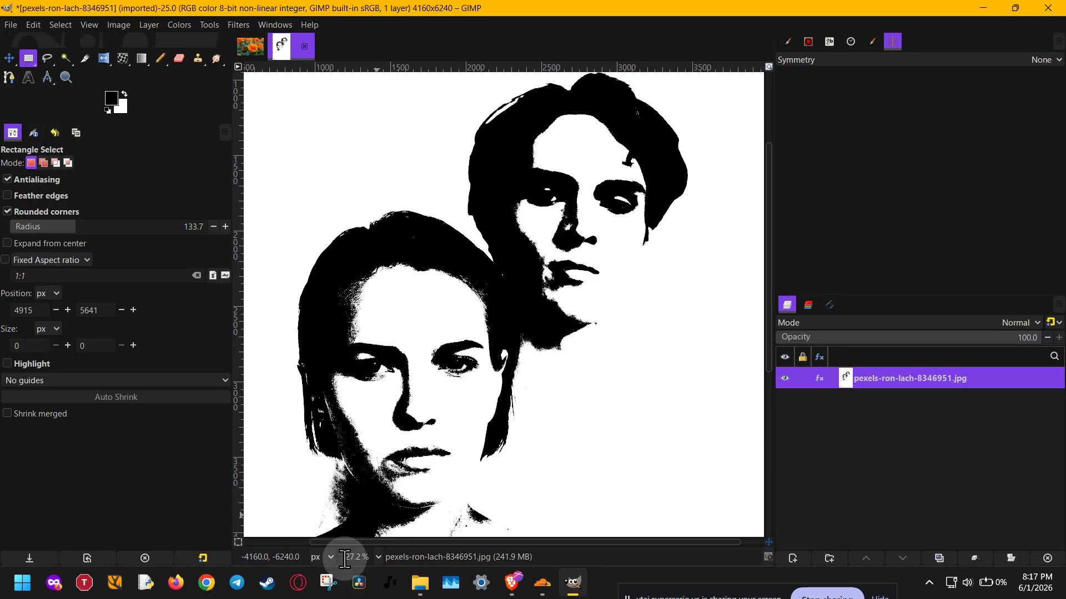
{"action": "scroll", "coordinate": [345, 557], "scroll_direction": "down", "scroll_amount": 3}
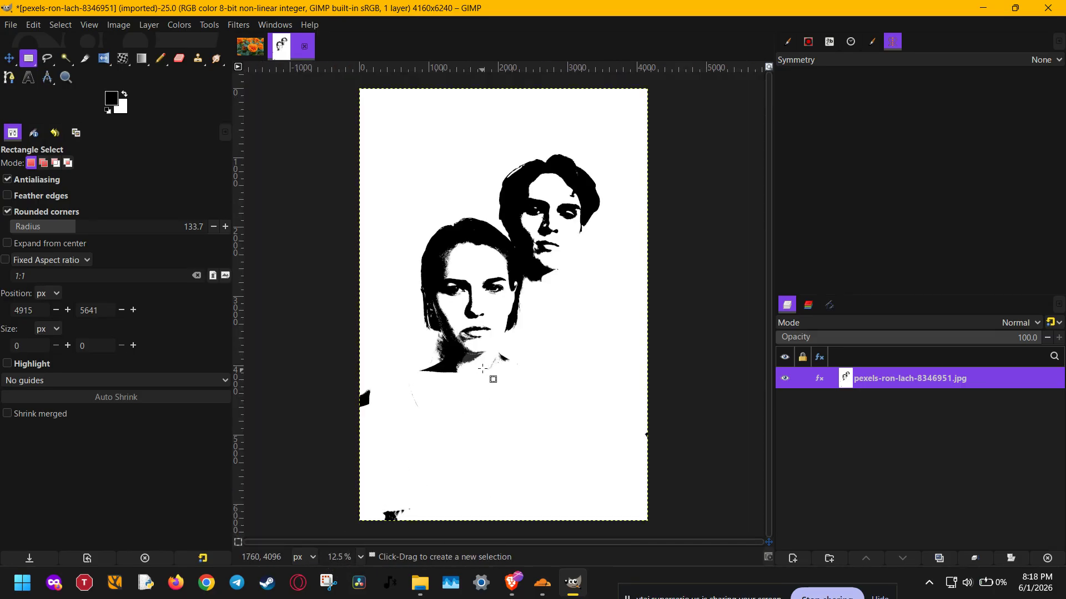
{"action": "key", "text": "ctrl"}
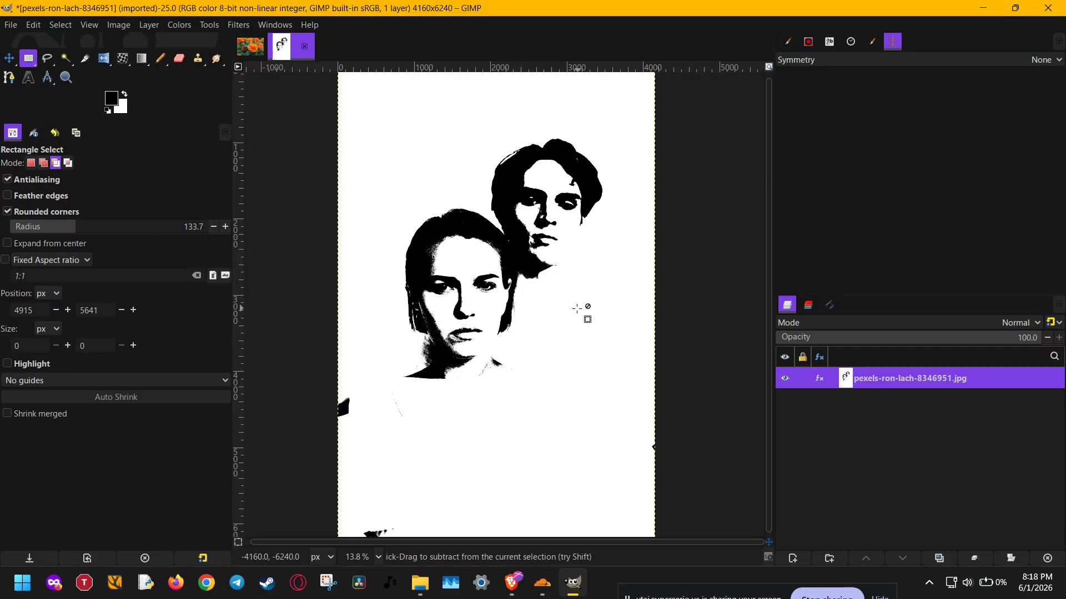
{"action": "scroll", "coordinate": [577, 308], "scroll_direction": "up", "scroll_amount": 2}
{"action": "scroll", "coordinate": [577, 308], "scroll_direction": "up", "scroll_amount": 1}
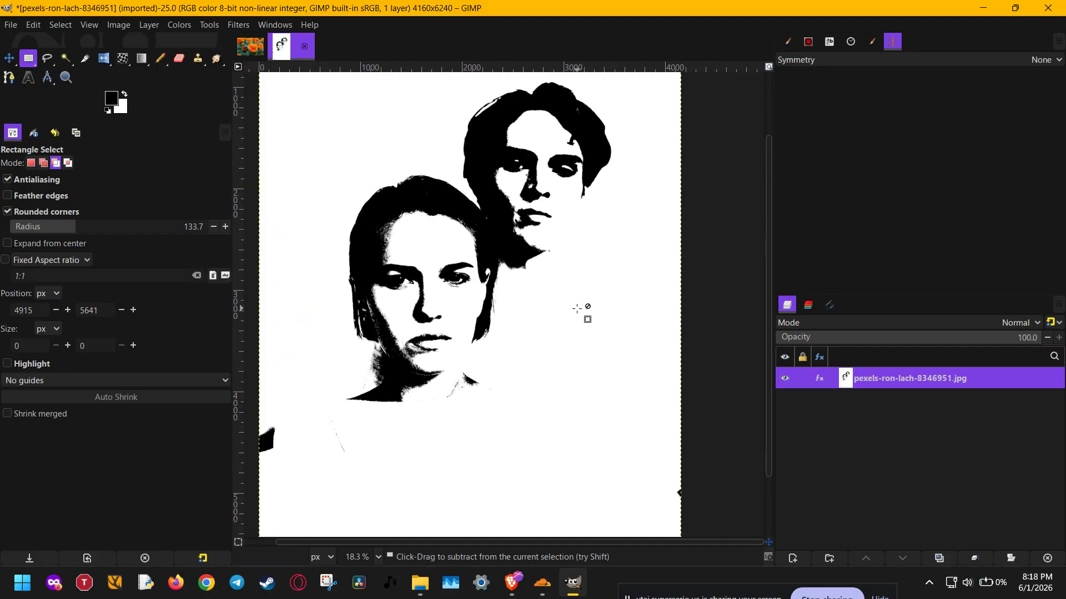
{"action": "scroll", "coordinate": [577, 308], "scroll_direction": "down", "scroll_amount": 3}
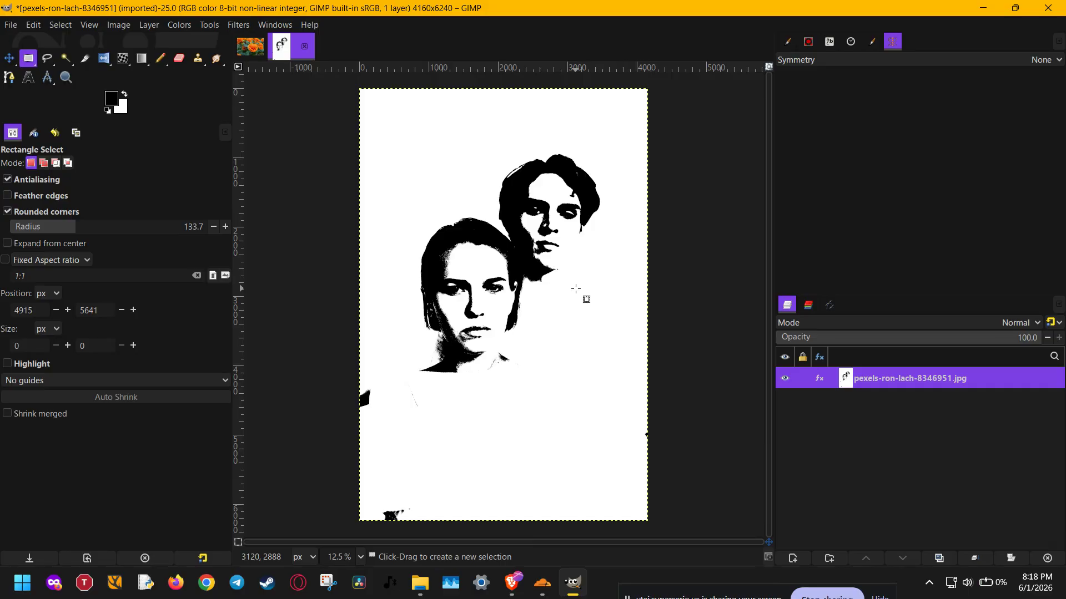
- Try an Eraser stroke down past the upper face and undo it
{"action": "key", "text": "shift+e"}
{"action": "mouse_move", "coordinate": [584, 189]}
{"action": "left_mouse_down"}
{"action": "mouse_move", "coordinate": [605, 212]}
{"action": "mouse_move", "coordinate": [439, 241]}
{"action": "mouse_move", "coordinate": [618, 253]}
{"action": "mouse_move", "coordinate": [399, 321]}
{"action": "mouse_move", "coordinate": [596, 334]}
{"action": "left_mouse_up"}
{"action": "key", "text": "ctrl+z"}
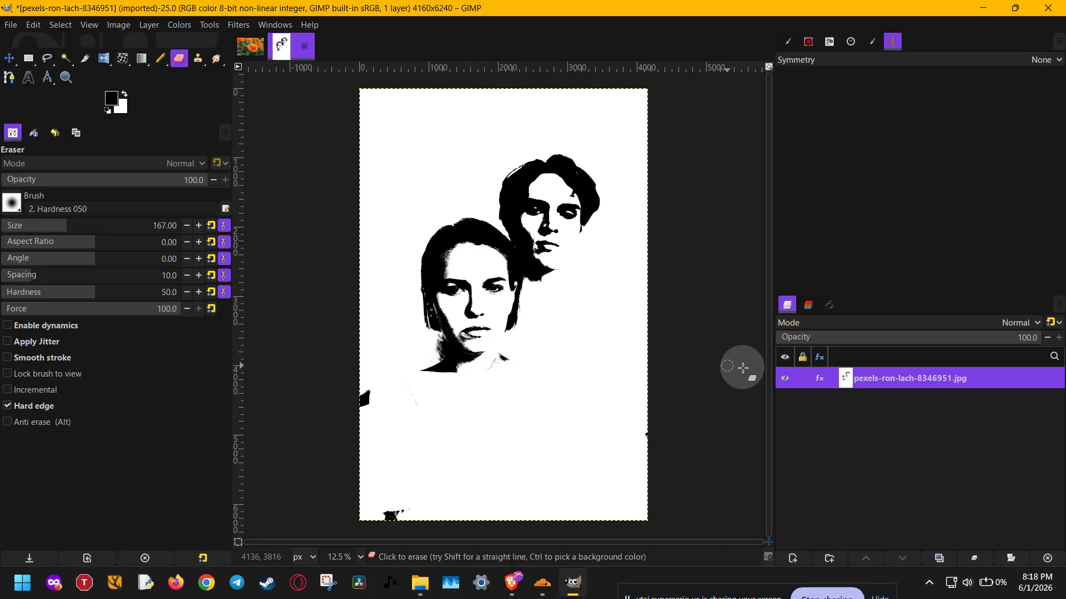
- Add a White (full opacity) layer mask to the pexels-ron-lach-8346951.jpg layer
{"action": "right_click", "coordinate": [862, 379]}
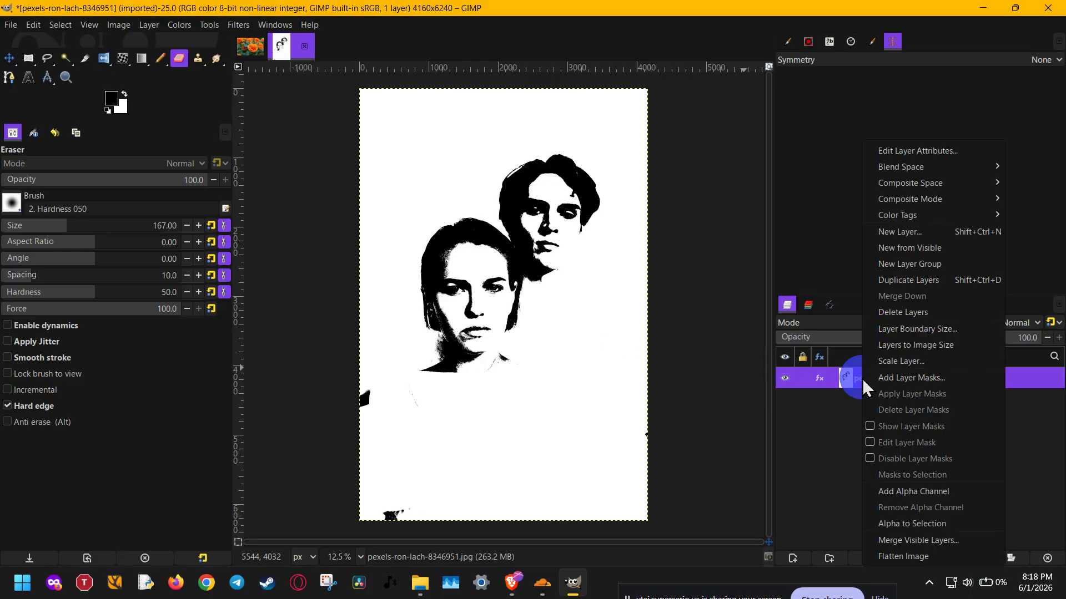
{"action": "left_click", "coordinate": [905, 379]}
{"action": "left_click", "coordinate": [516, 261]}
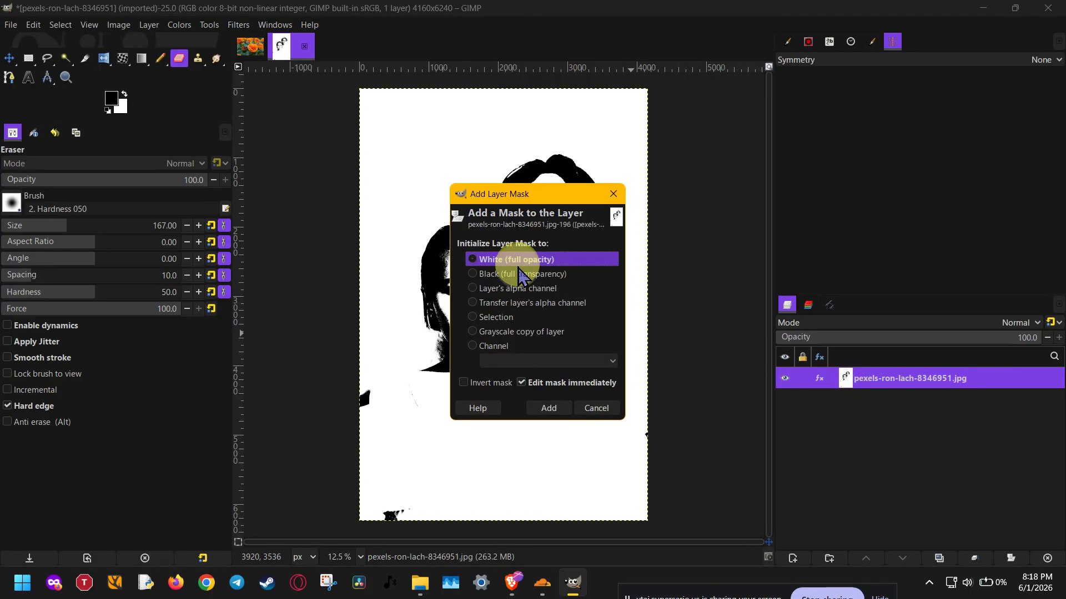
{"action": "left_click", "coordinate": [549, 408]}
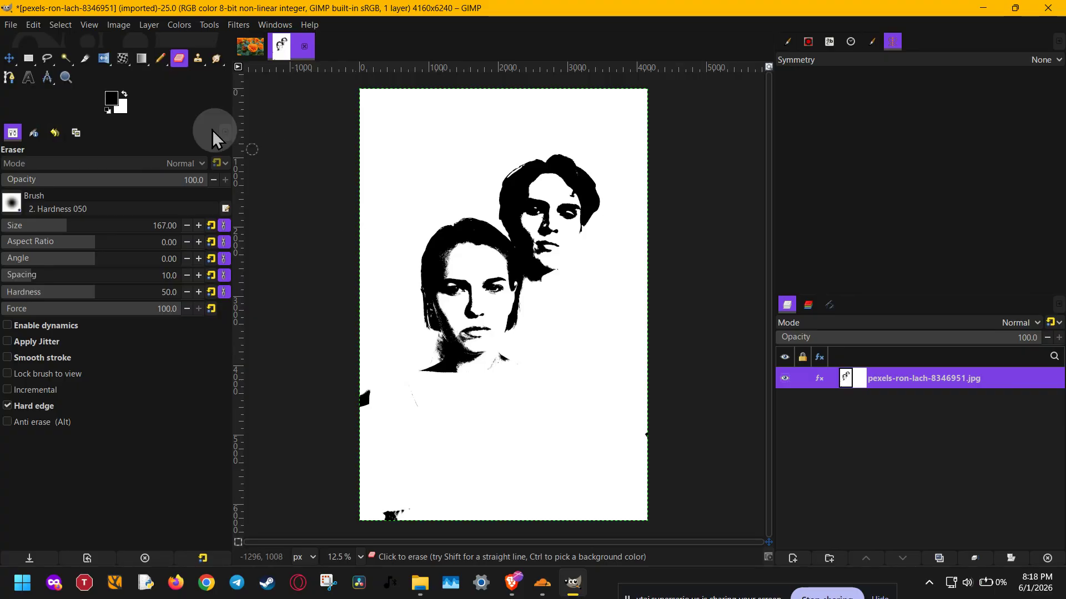
- Swap the foreground and background colors and set the Eraser size to 399
{"action": "left_click", "coordinate": [124, 94]}
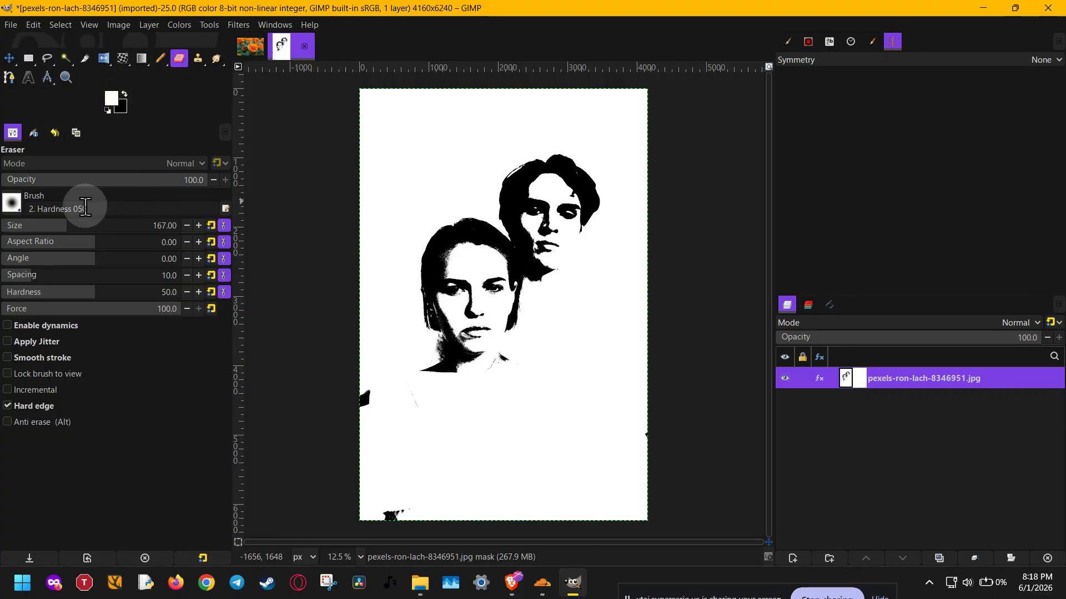
{"action": "left_click", "coordinate": [106, 225]}
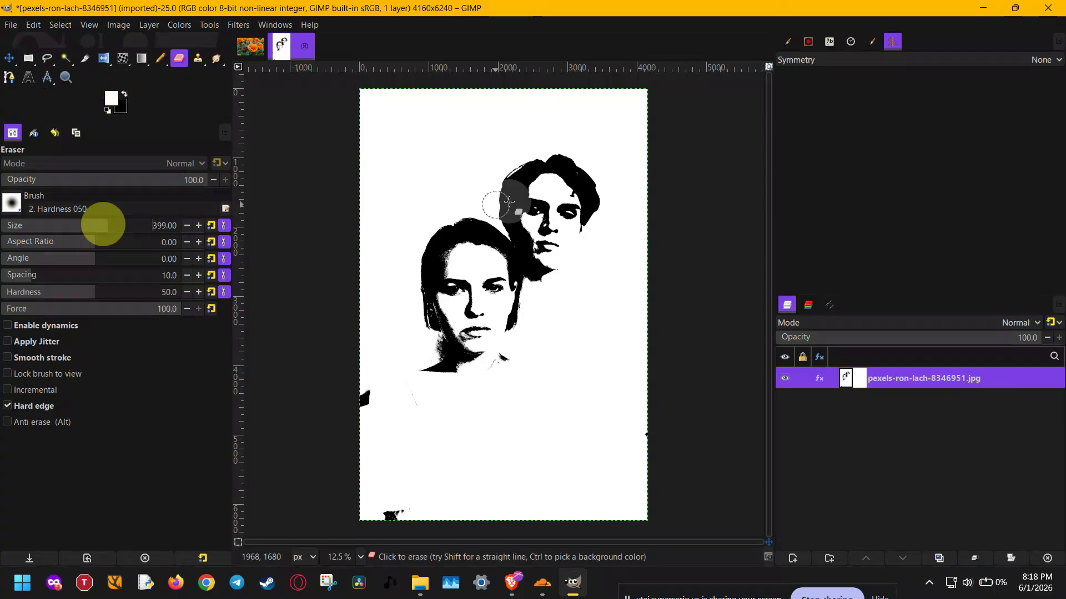
- Erase three straight diagonal strokes across the two heads on the layer mask
{"action": "left_click", "coordinate": [623, 223], "text": "shift"}
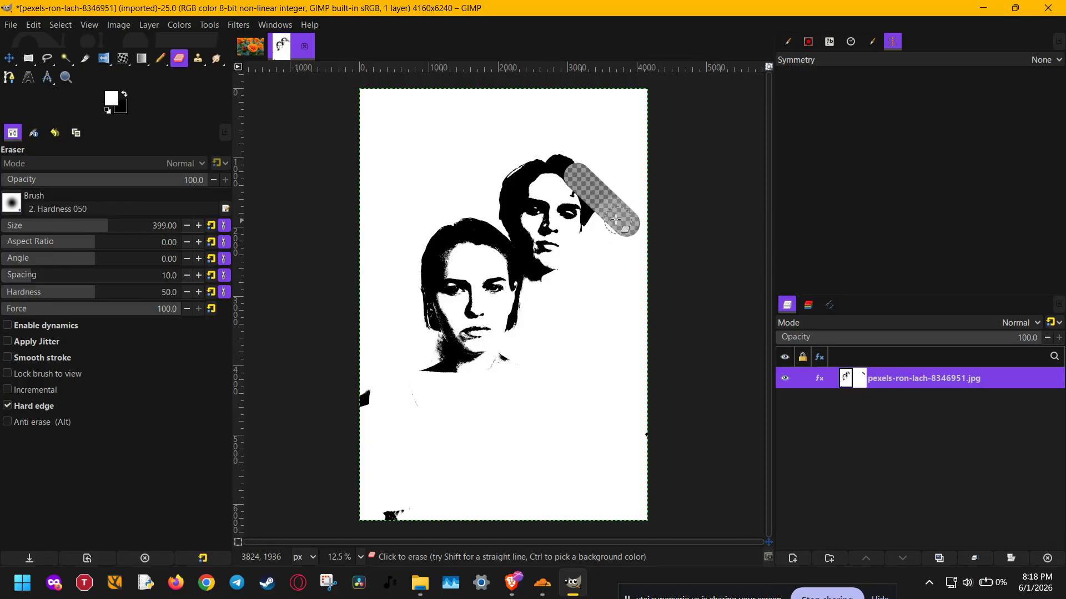
{"action": "left_click_drag", "start_coordinate": [543, 188], "coordinate": [595, 269]}
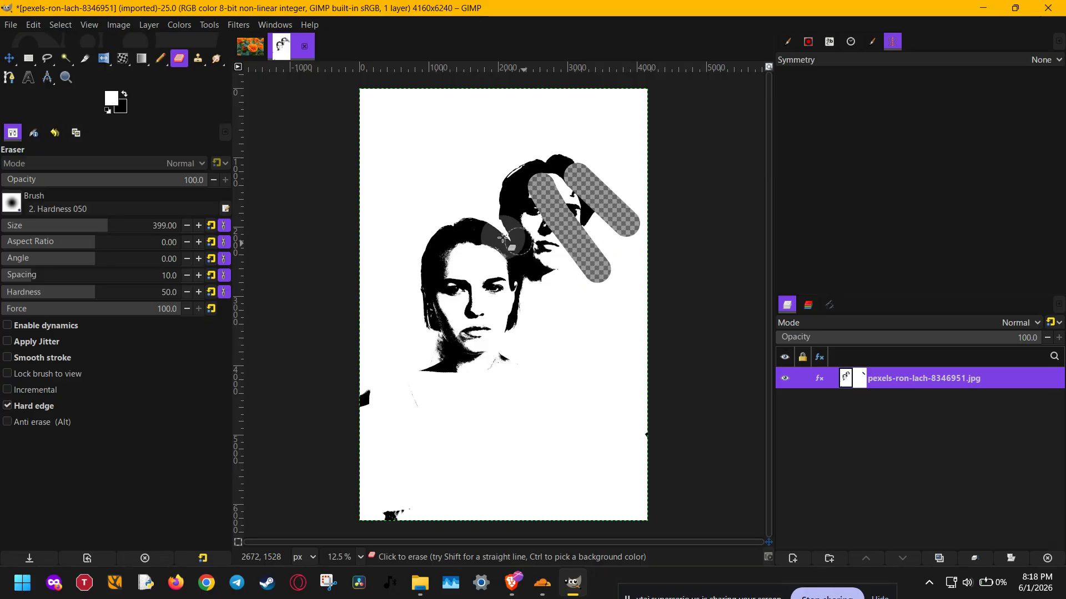
{"action": "left_click_drag", "start_coordinate": [488, 227], "coordinate": [508, 267]}
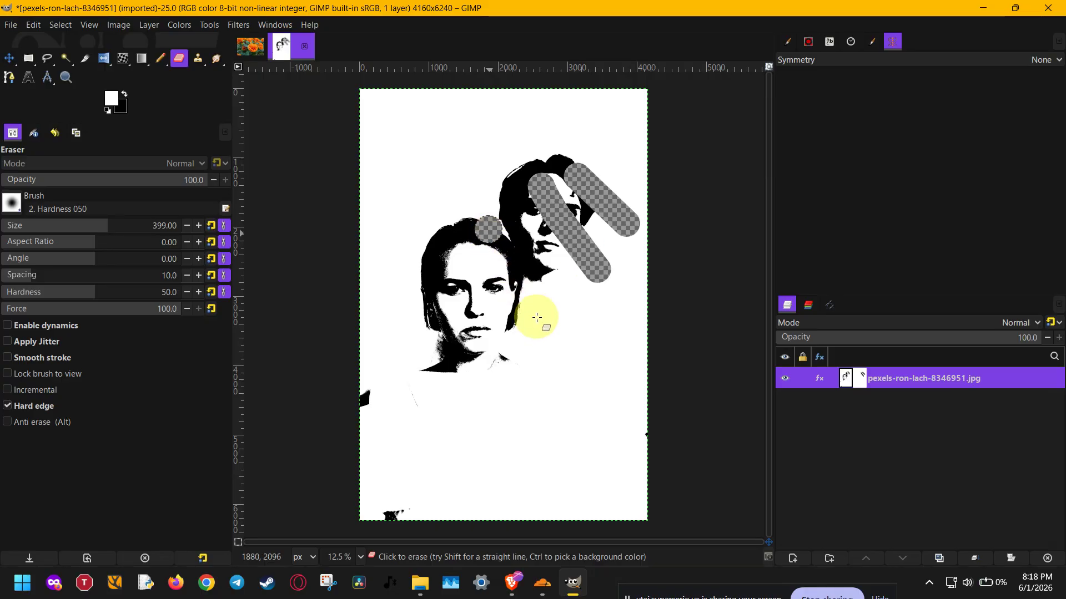
{"action": "left_click", "coordinate": [558, 339], "text": "shift"}
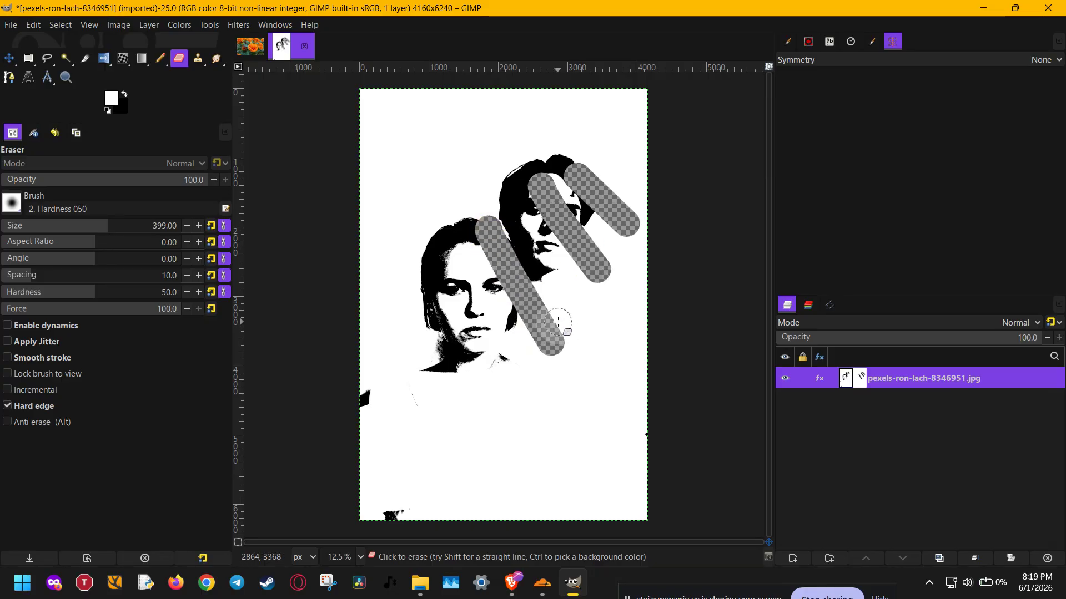
- Undo the three eraser strokes and the added layer mask
{"action": "key", "text": "ctrl+z"}
{"action": "key", "text": "ctrl+z"}
{"action": "key", "text": "ctrl+z"}
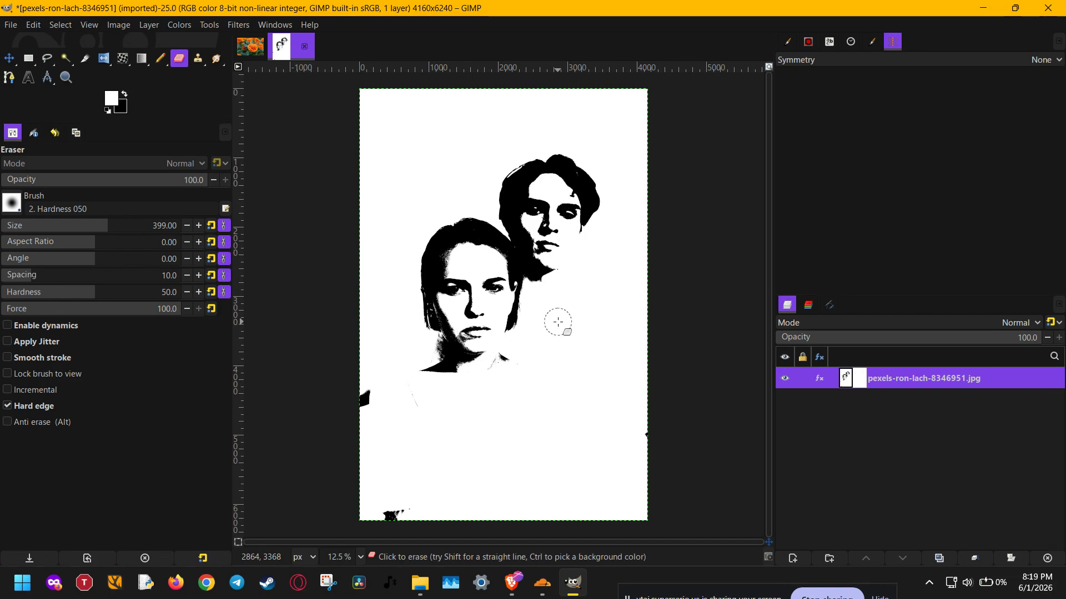
{"action": "key", "text": "ctrl+z"}
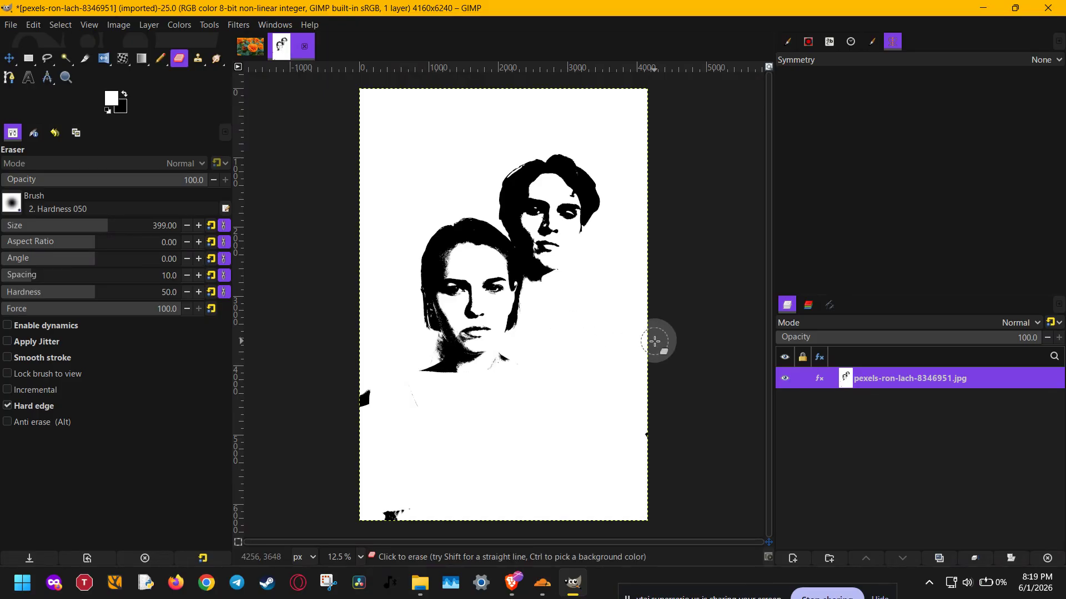
- Make a rounded rectangular selection of about 2984 × 936 px over the lower face and neck of the woman
{"action": "key", "text": "r"}
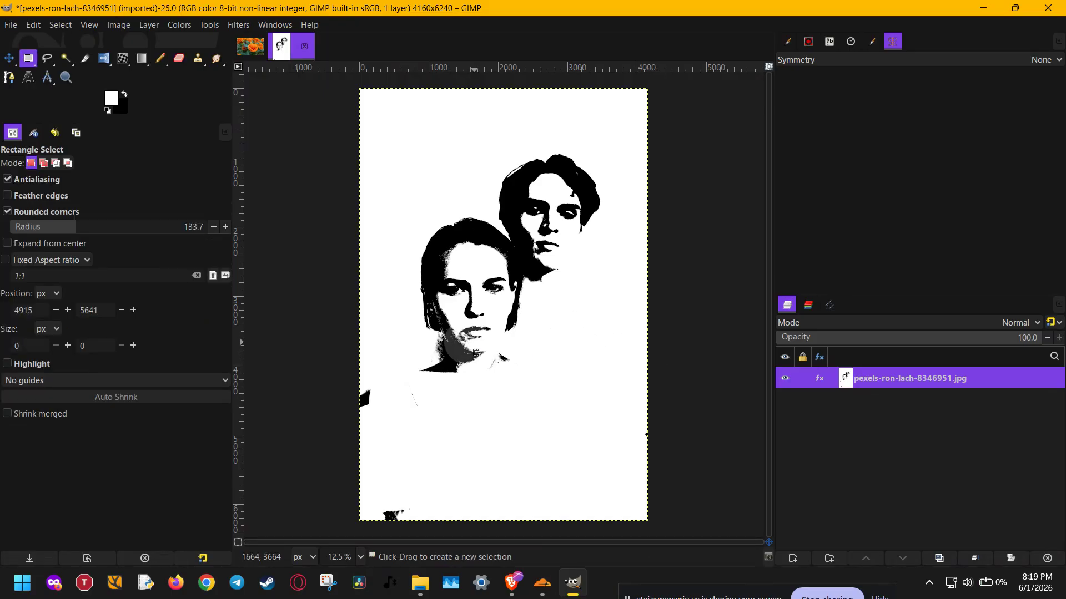
{"action": "left_click_drag", "start_coordinate": [388, 318], "coordinate": [593, 383]}
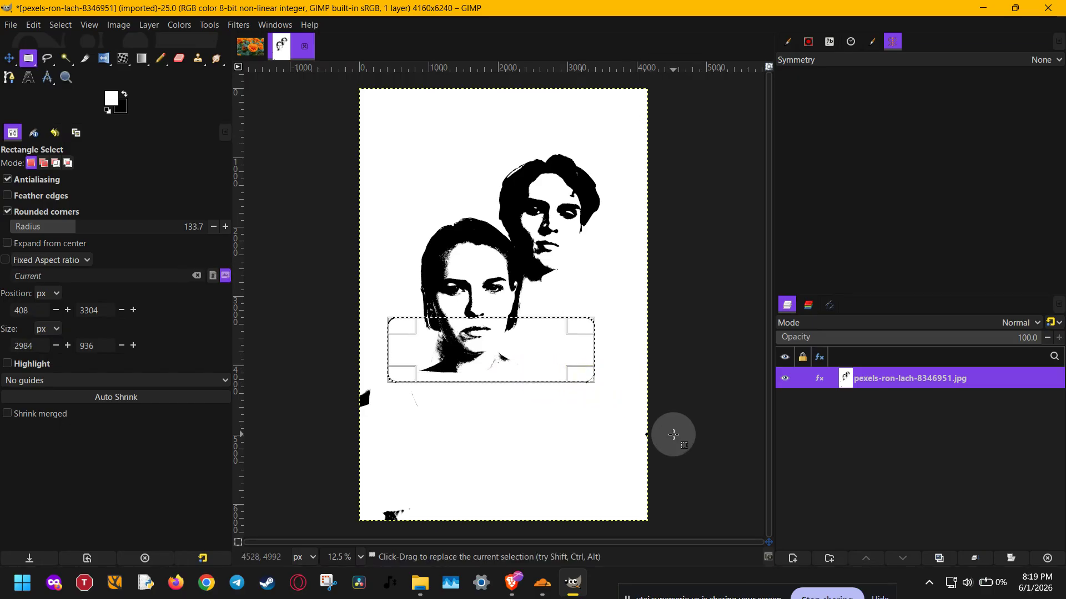
{"action": "key", "text": "Return"}
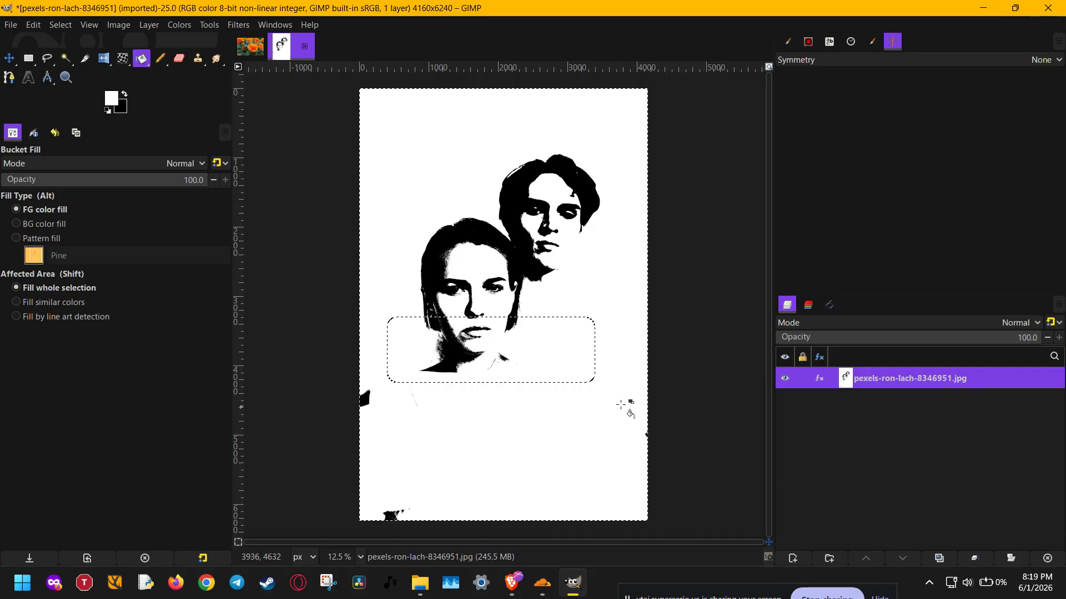
- Swap the foreground and background colors and hide the docks around the canvas
{"action": "left_click", "coordinate": [124, 95]}
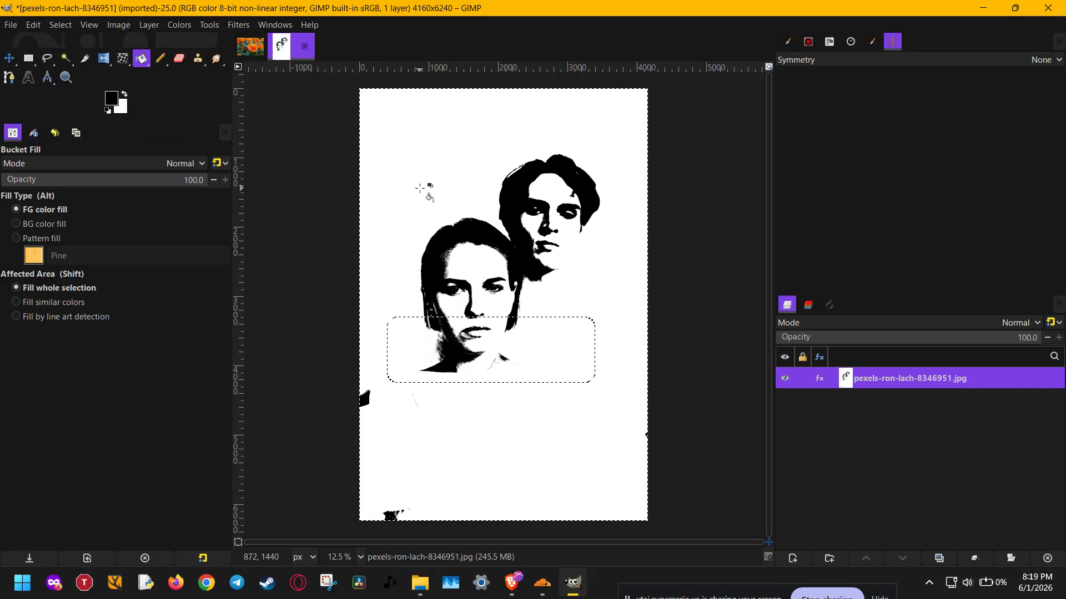
{"action": "key", "text": "Tab"}
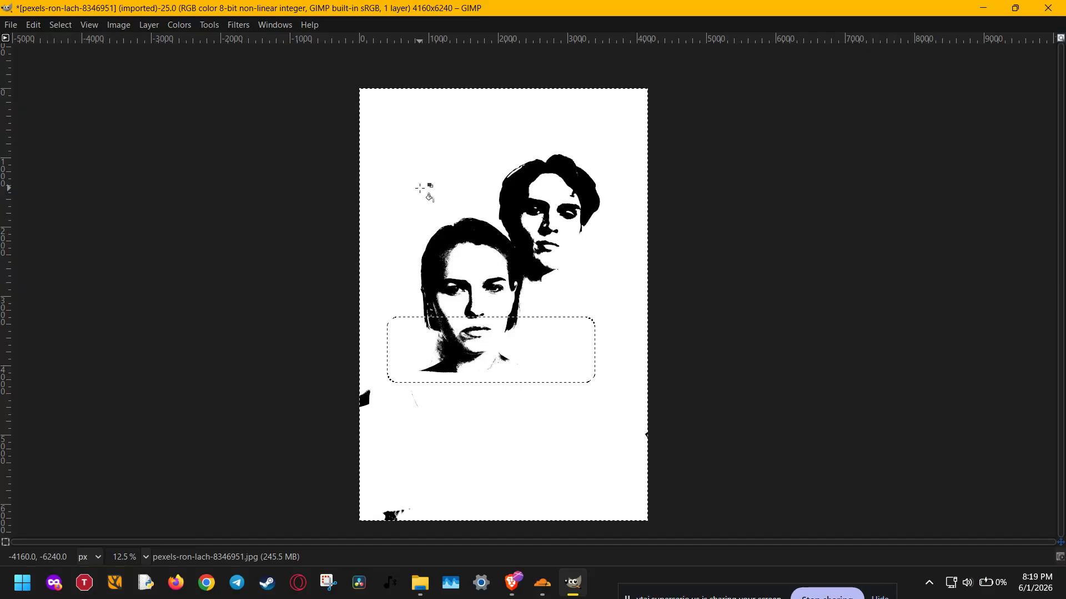
{"action": "scroll", "coordinate": [637, 433], "scroll_direction": "up", "scroll_amount": 4}
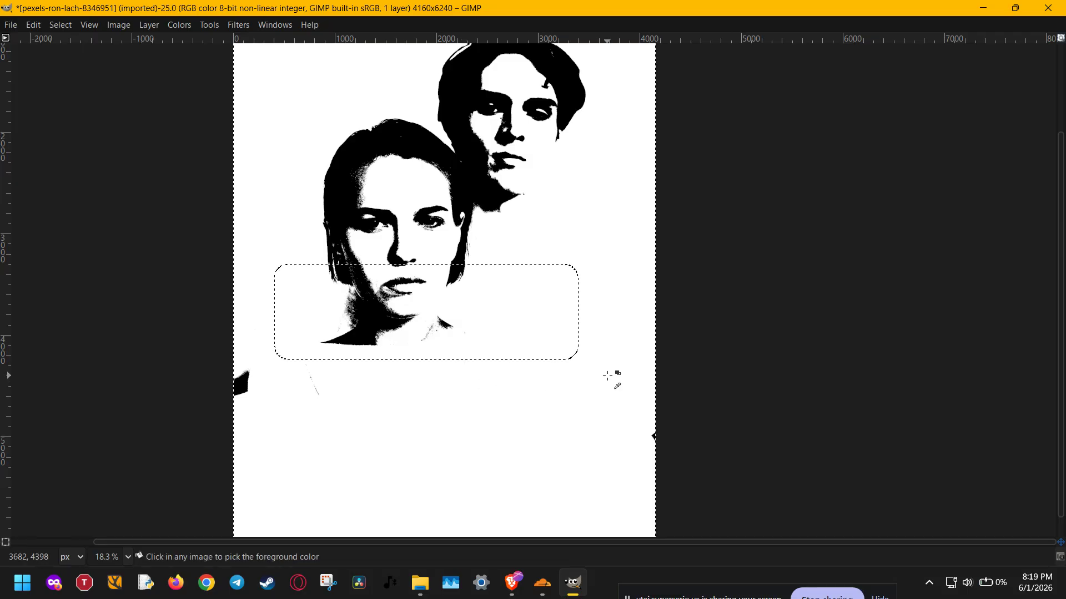
- Clear the rounded rectangular selection and bring the hidden docks back
{"action": "key", "text": "ctrl+shift+a"}
{"action": "left_click_drag", "start_coordinate": [549, 238], "coordinate": [677, 262]}
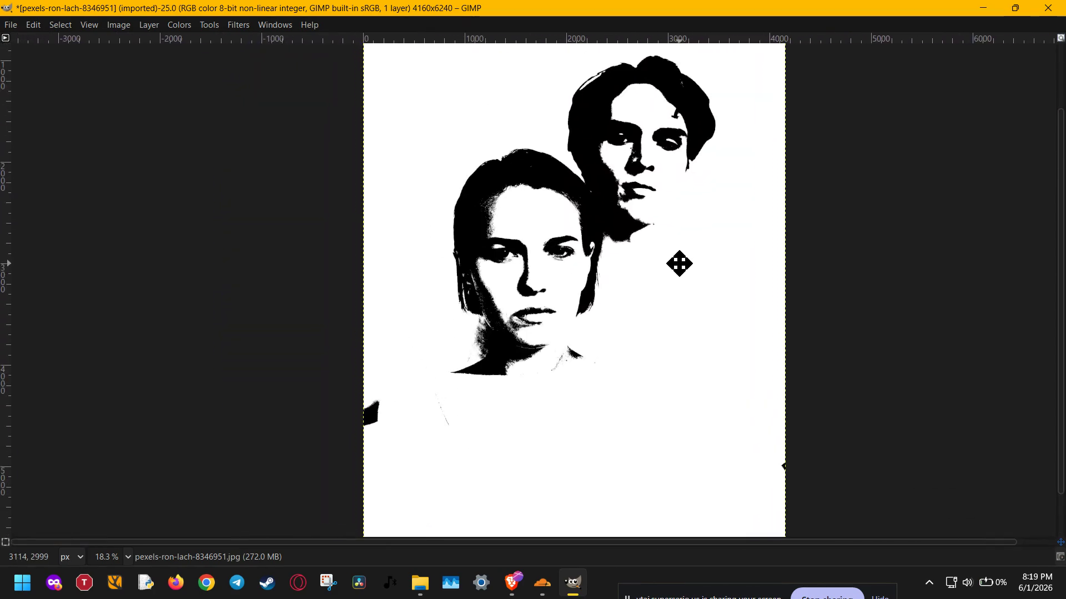
{"action": "key", "text": "Tab"}
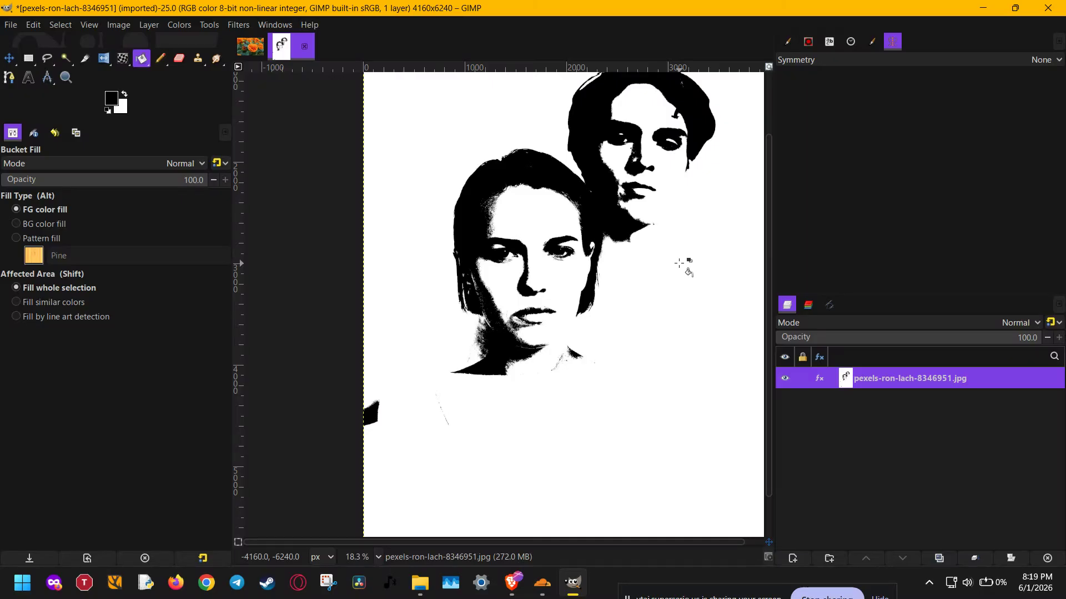
{"action": "left_click", "coordinate": [603, 168]}
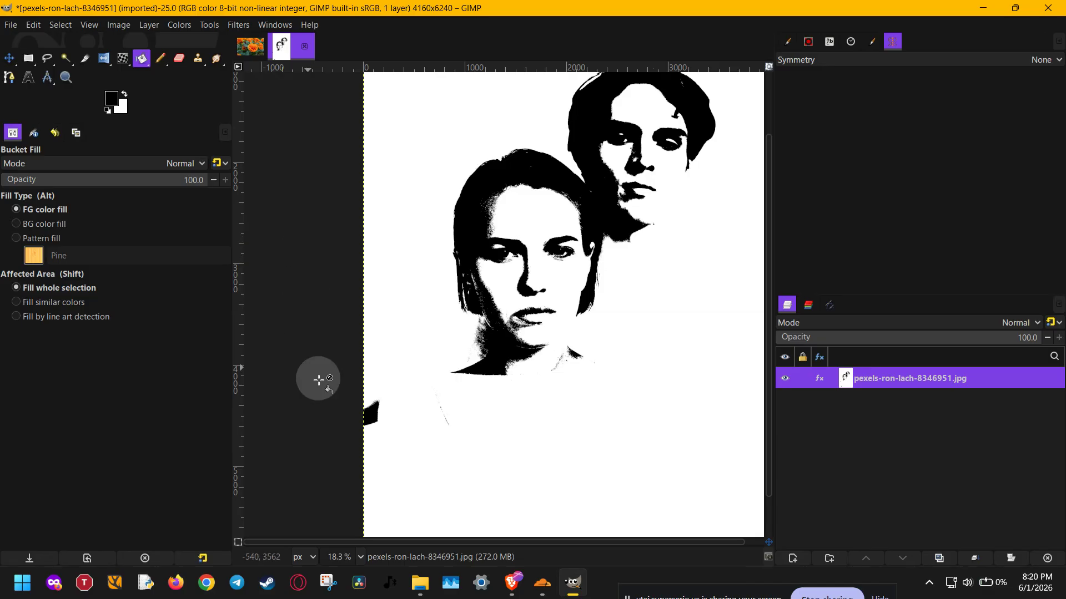
{"action": "left_click", "coordinate": [360, 558]}
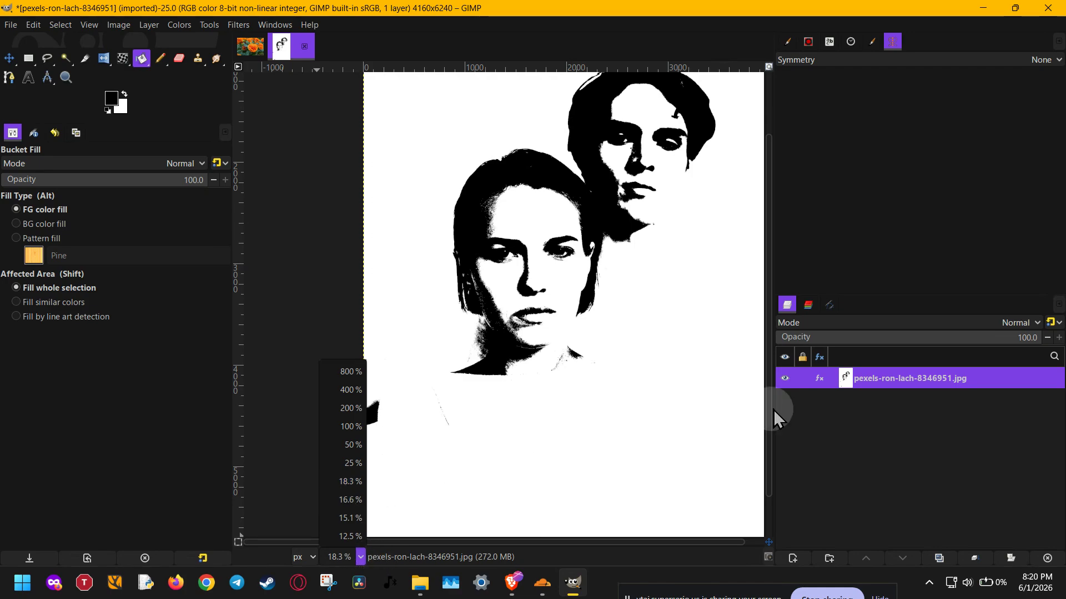
{"action": "left_click", "coordinate": [875, 384]}
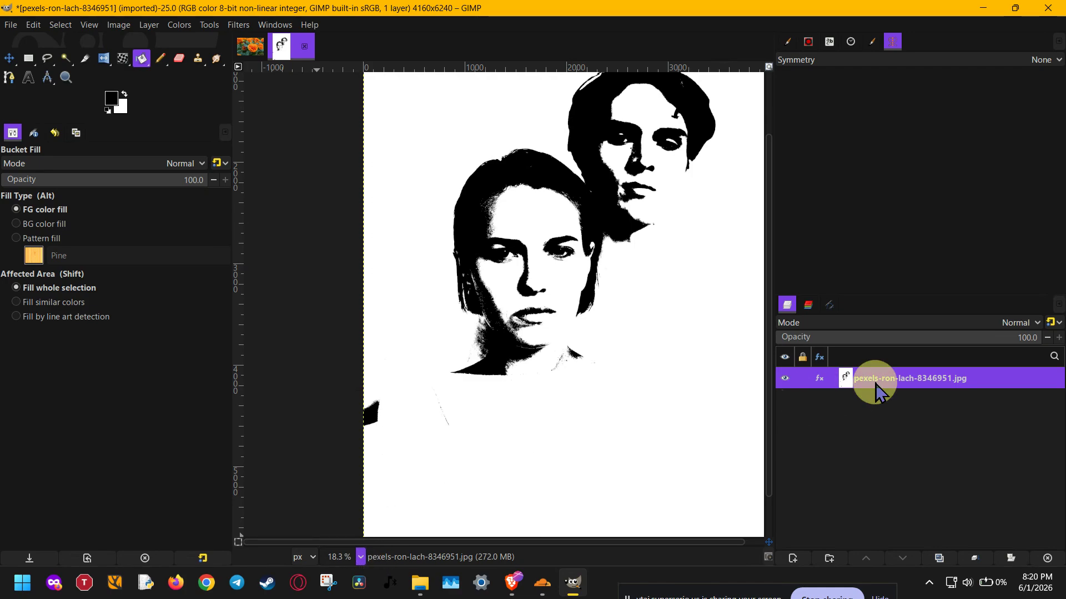
- Add a transparent 4160 × 6240 px layer named map above the portrait layer and duplicate it
{"action": "left_click", "coordinate": [794, 559]}
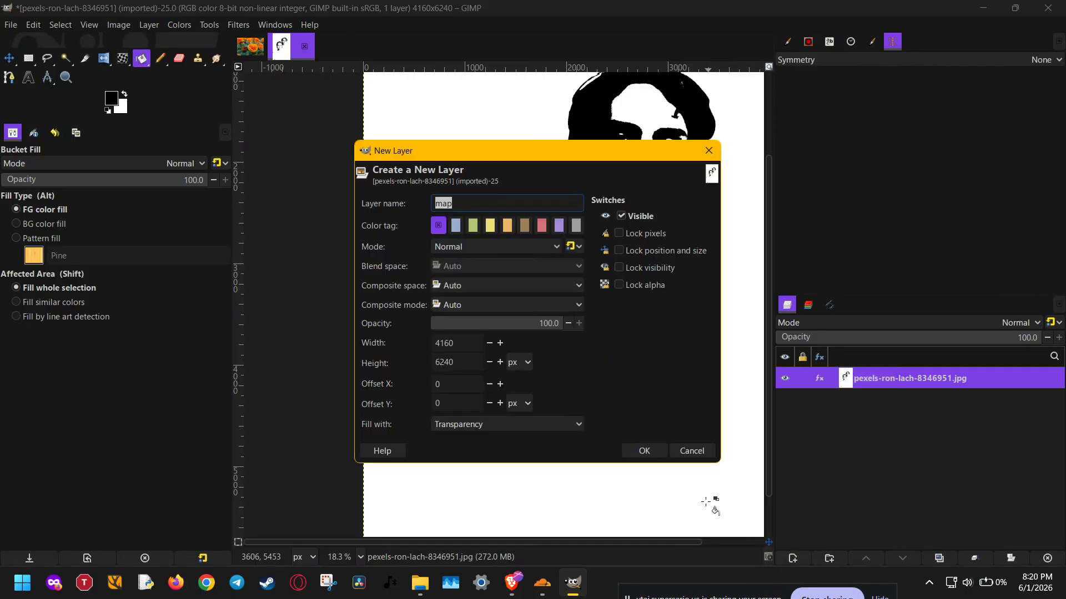
{"action": "left_click", "coordinate": [643, 451]}
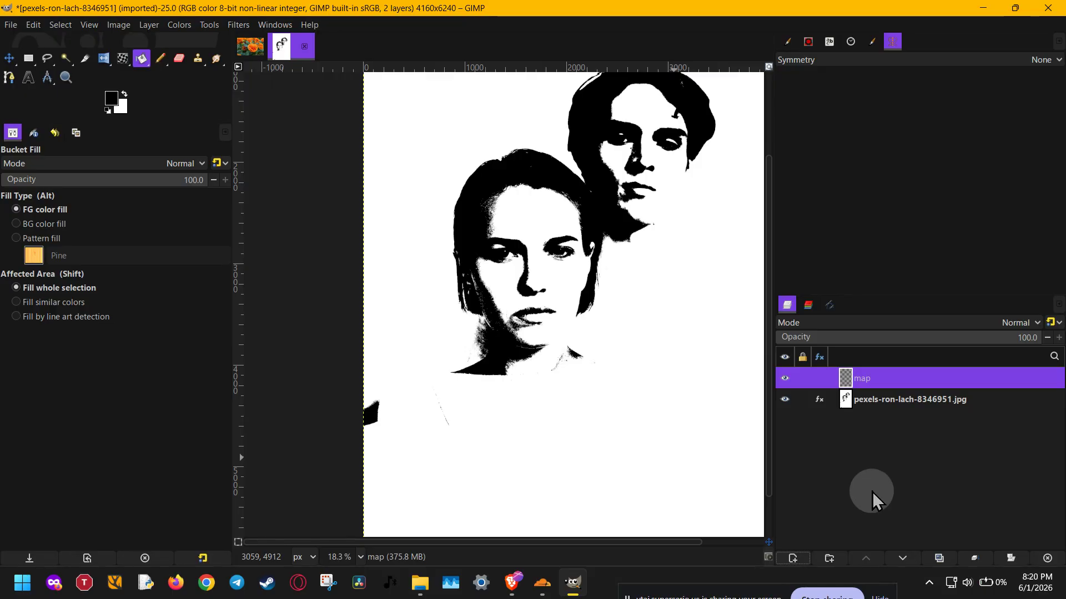
{"action": "left_click", "coordinate": [938, 558]}
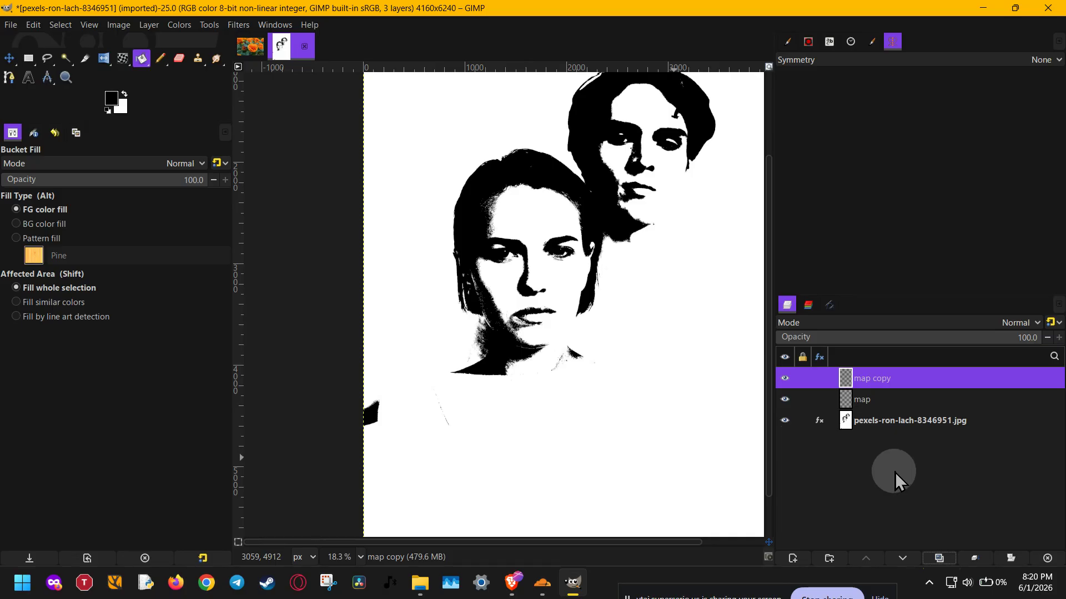
- Step the active layer down through the layer stack and back up to the topmost layer, twice
{"action": "key", "text": "Page_Down"}
{"action": "key", "text": "Page_Down"}
{"action": "key", "text": "Page_Up"}
{"action": "key", "text": "Page_Up"}
{"action": "key", "text": "Page_Down"}
{"action": "key", "text": "Page_Down"}
{"action": "key", "text": "Page_Up"}
{"action": "key", "text": "Page_Up"}
{"action": "left_click", "coordinate": [818, 592]}
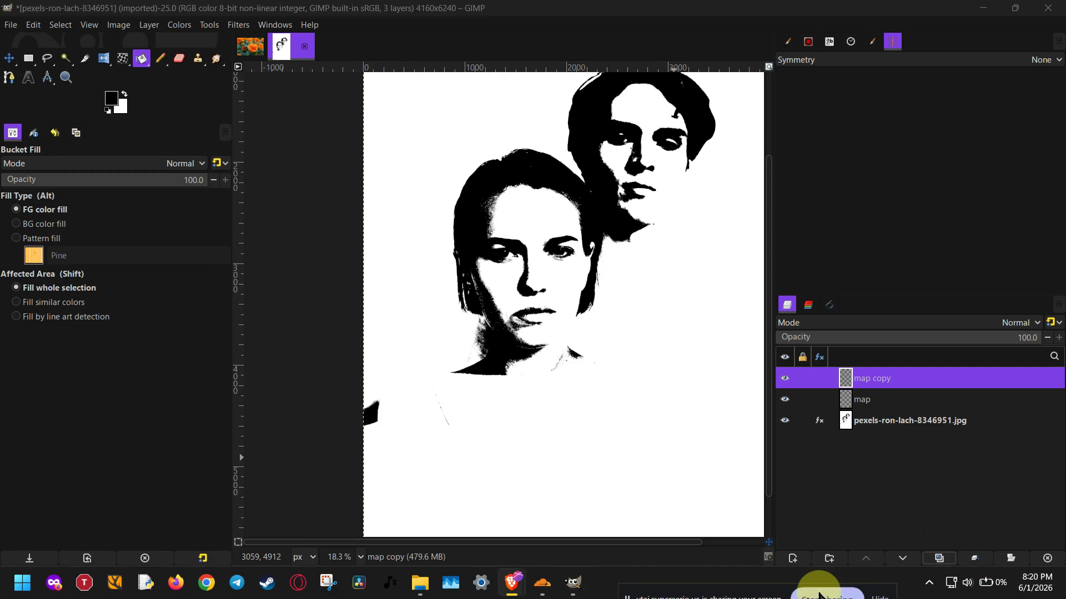